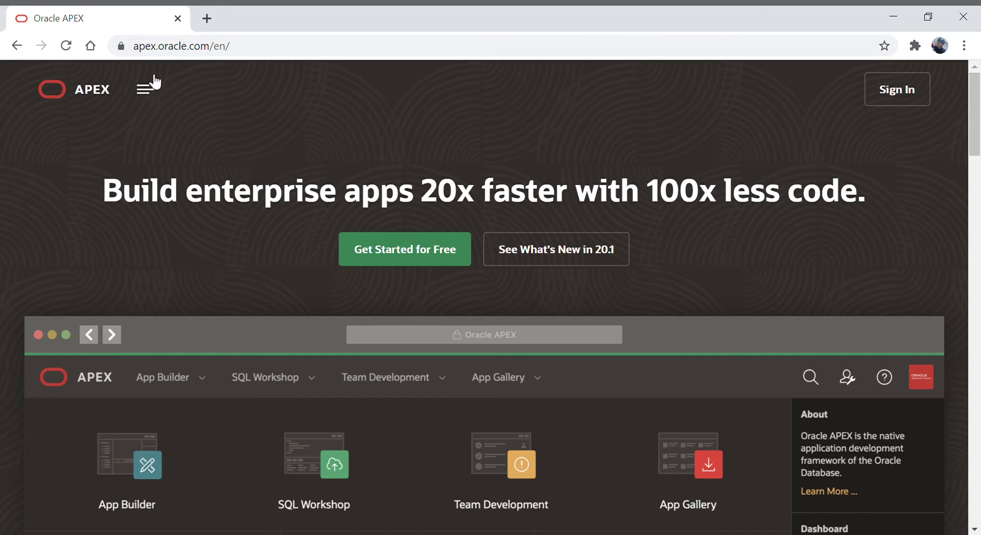
# Examine the Oracle APEX home page, from its web address and product overview down to the Powered by Oracle section.
pyautogui.click(215, 49)
pyautogui.moveTo(217, 53); pyautogui.dragTo(134, 51)
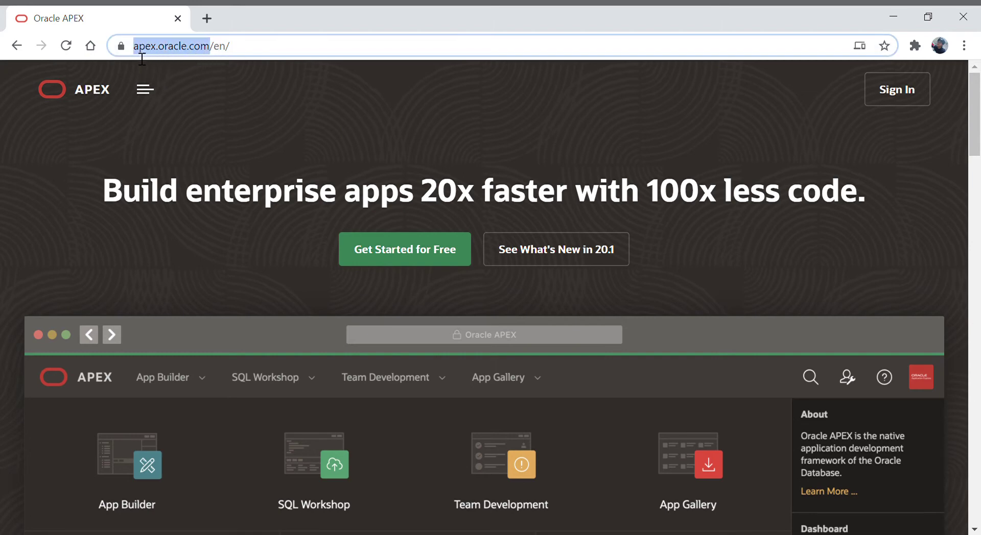
pyautogui.click(213, 88)
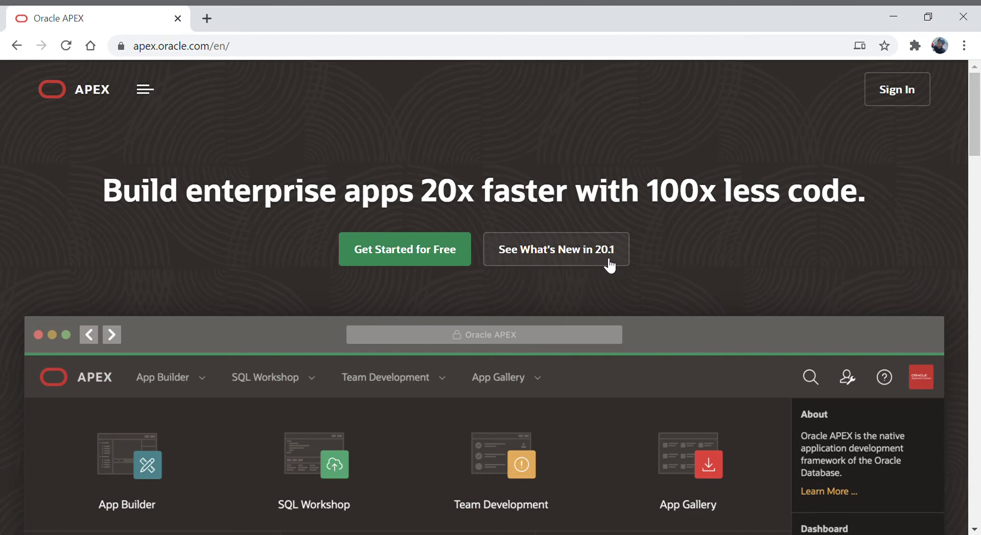
pyautogui.scroll(-9, 660, 318)
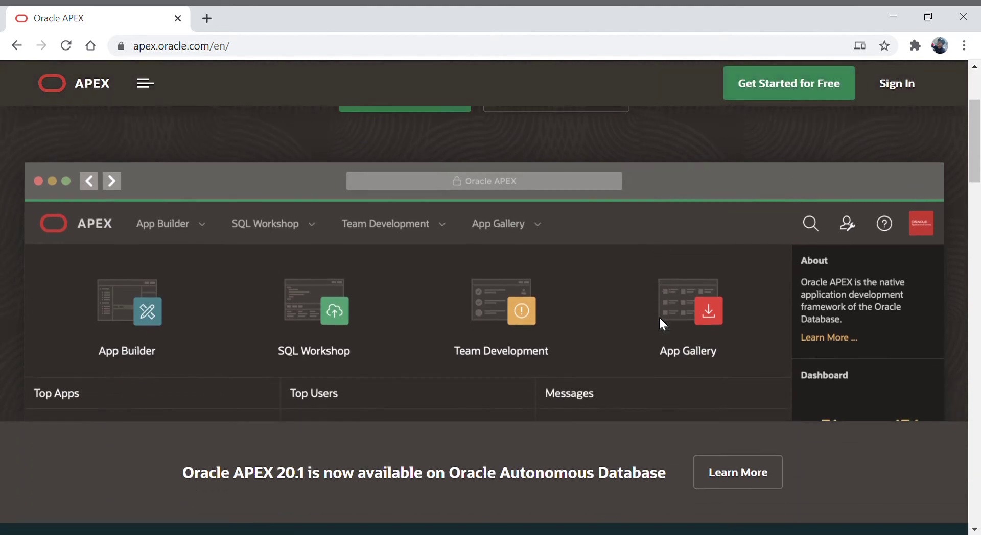
pyautogui.scroll(-2, 662, 325)
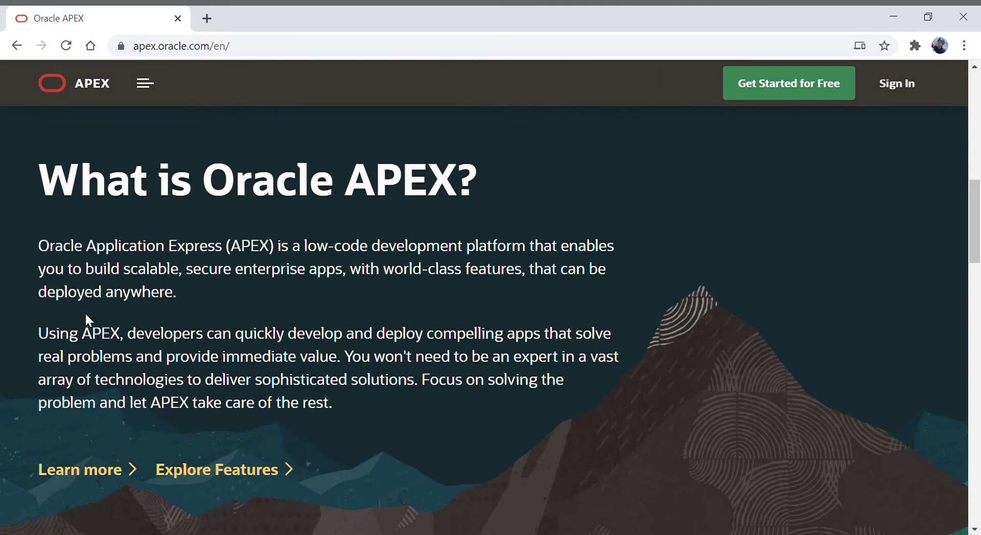
pyautogui.scroll(-2, 512, 311)
pyautogui.scroll(-7, 511, 312)
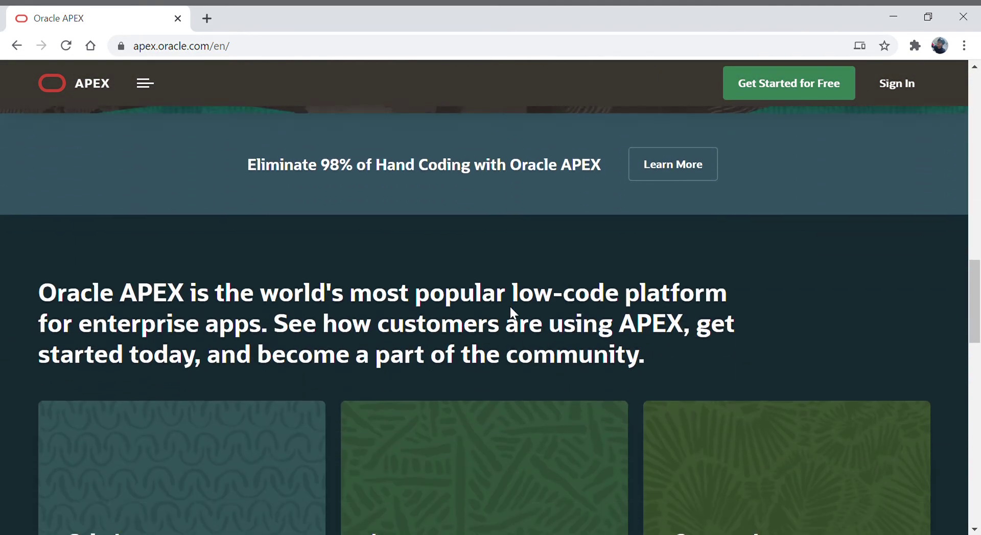
pyautogui.scroll(-3, 407, 342)
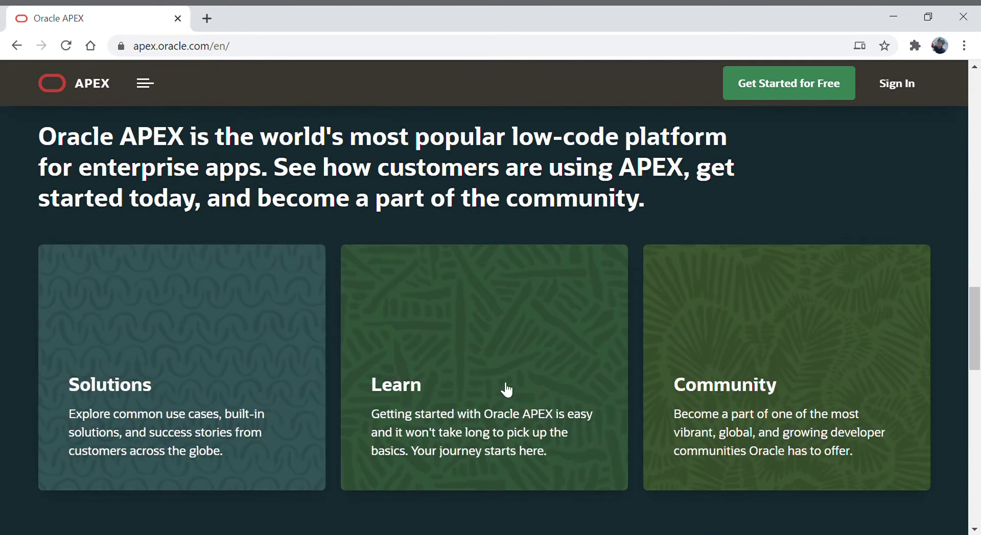
pyautogui.scroll(-3, 784, 393)
pyautogui.scroll(-4, 517, 473)
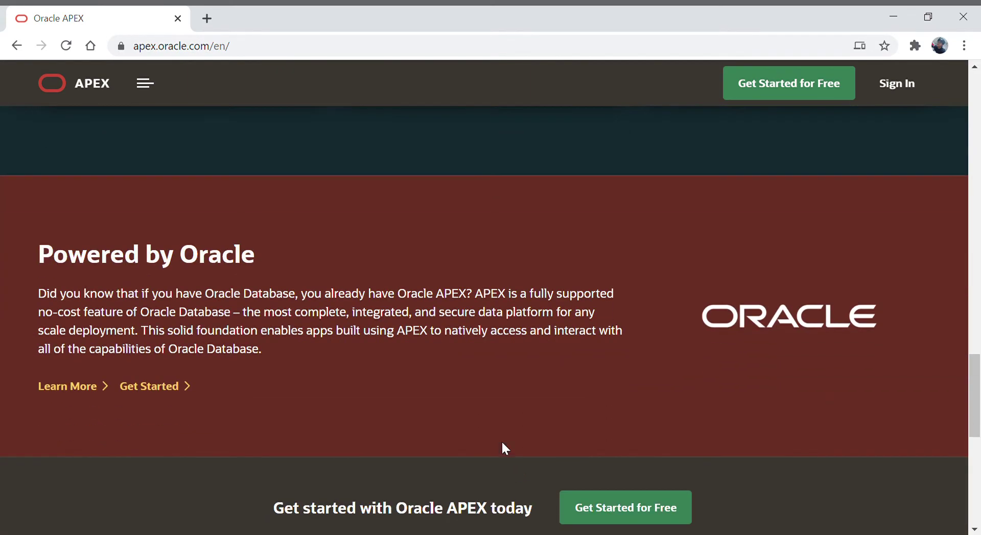
pyautogui.scroll(-5, 501, 444)
pyautogui.scroll(20, 497, 438)
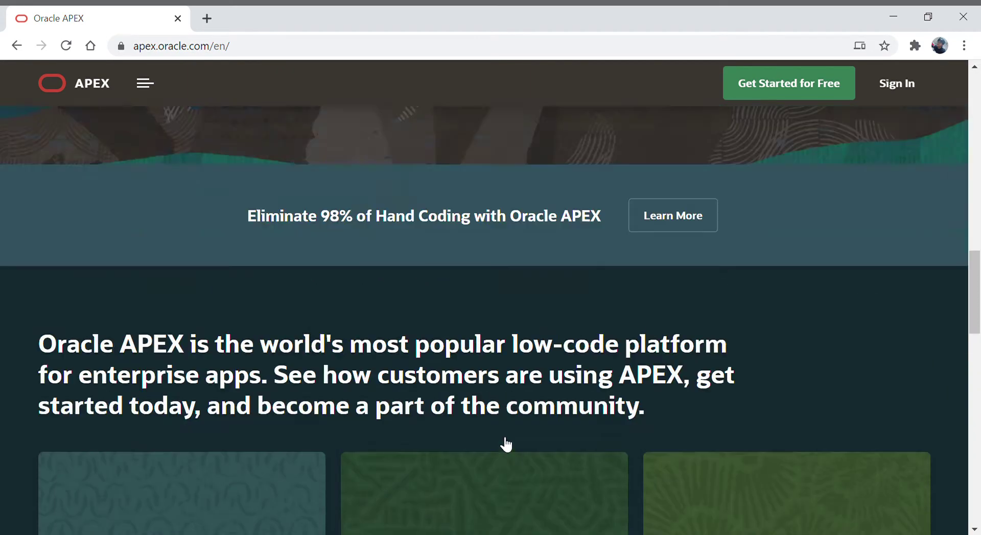
pyautogui.scroll(5, 501, 435)
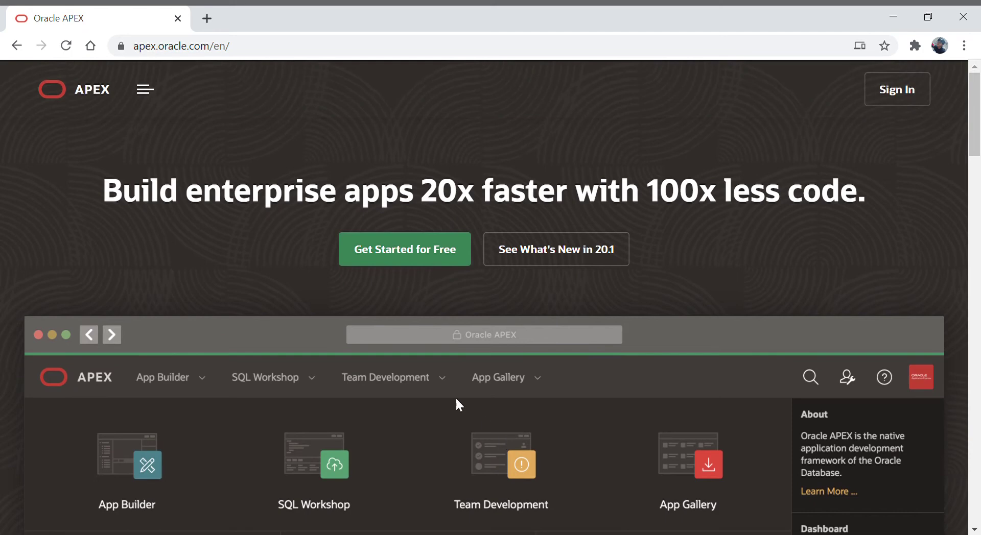
# Open the free Getting Started page and read its two environment options, Oracle Cloud and apex.oracle.com.
pyautogui.click(404, 264)
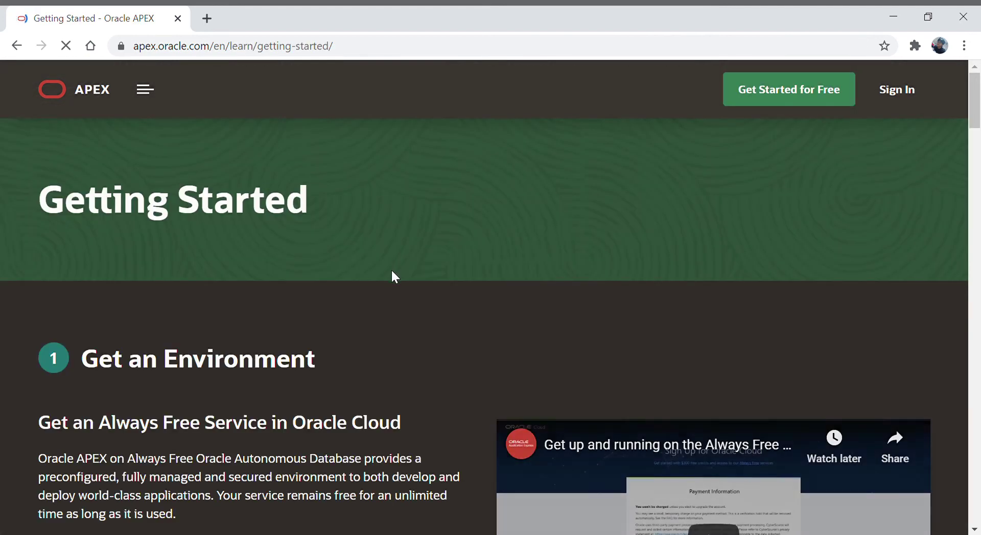
pyautogui.scroll(-3, 393, 301)
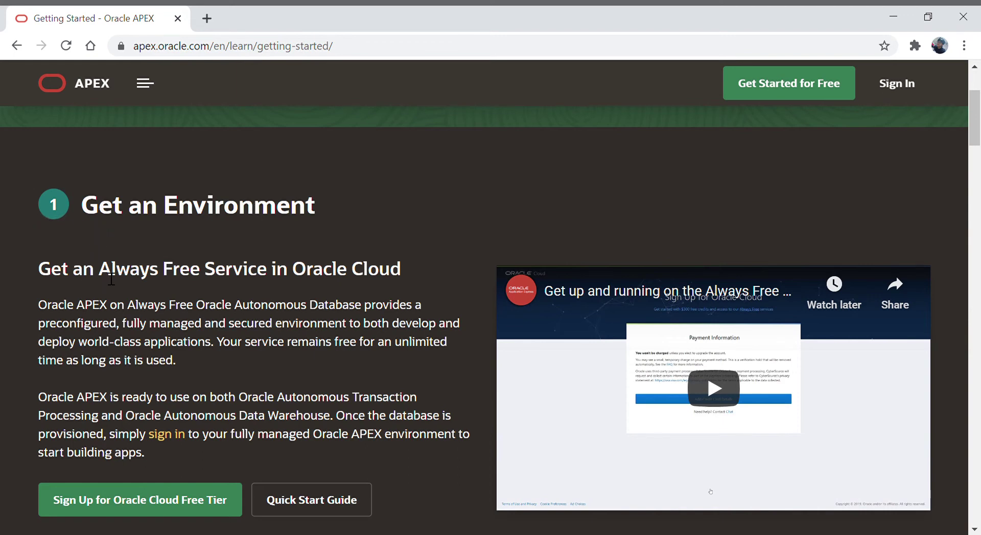
pyautogui.moveTo(99, 269); pyautogui.dragTo(214, 271)
pyautogui.click(228, 287)
pyautogui.moveTo(301, 273); pyautogui.dragTo(411, 273)
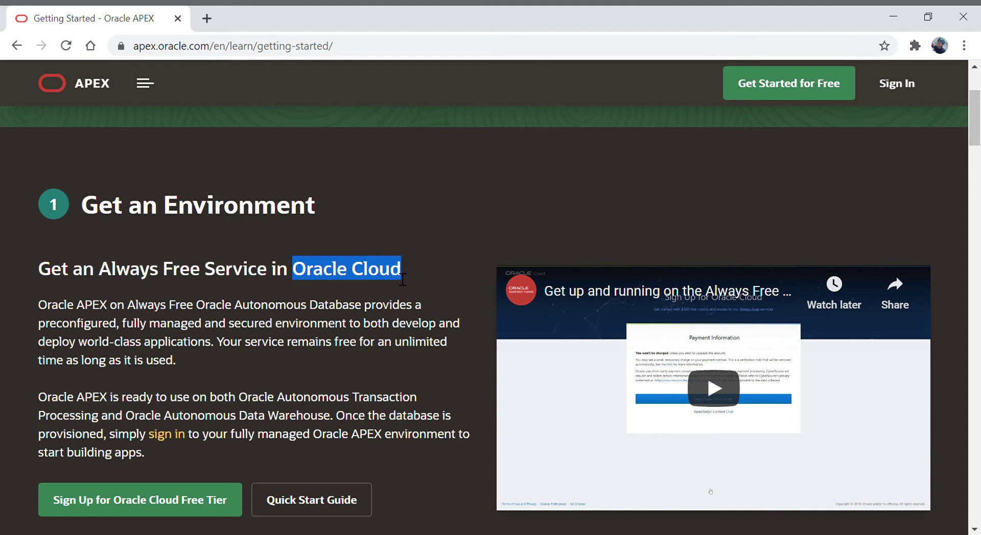
pyautogui.scroll(-7, 365, 376)
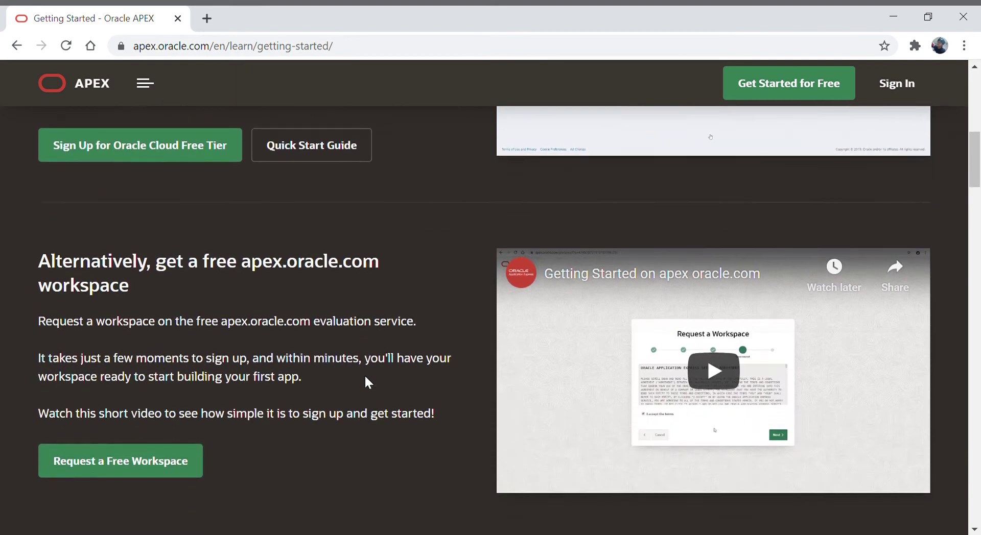
pyautogui.moveTo(244, 233); pyautogui.dragTo(379, 227)
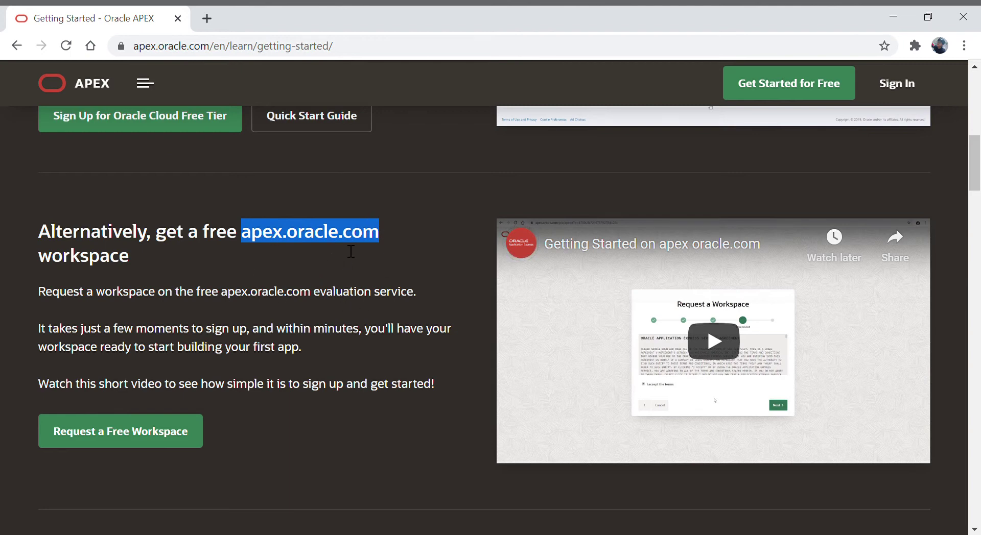
# Compare the Always Free Service in Oracle Cloud with the free apex.oracle.com workspace option.
pyautogui.scroll(5, 319, 301)
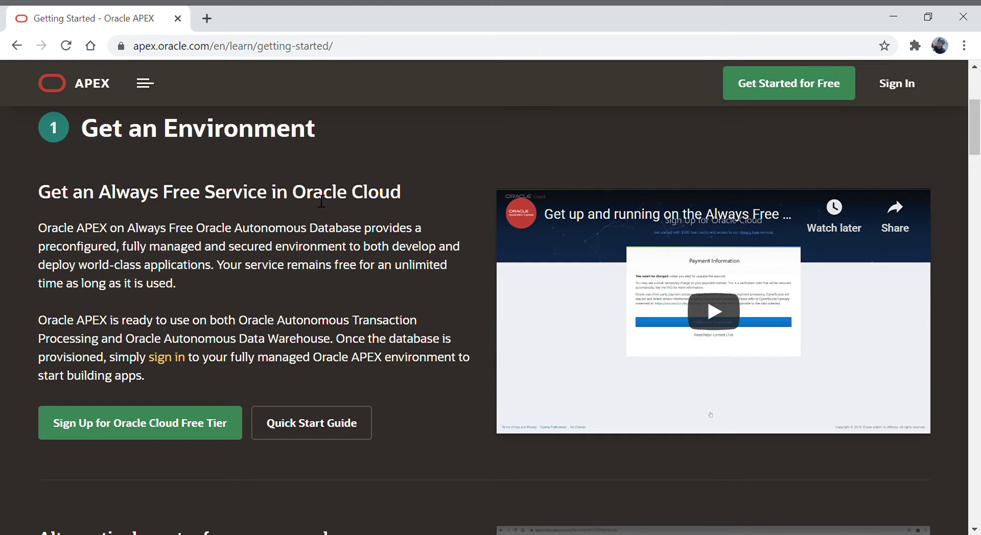
pyautogui.moveTo(294, 201); pyautogui.dragTo(406, 201)
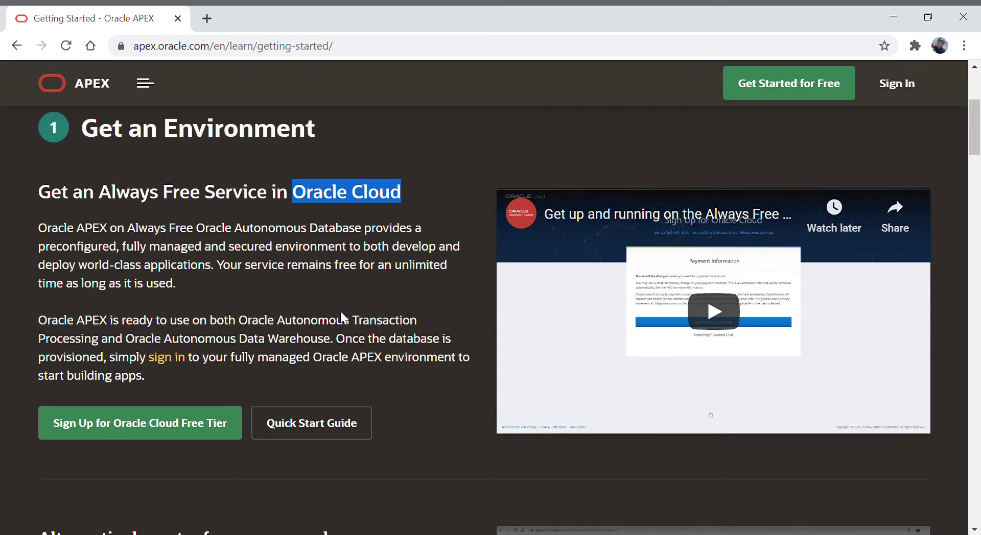
pyautogui.scroll(-1, 301, 369)
pyautogui.scroll(-1, 302, 369)
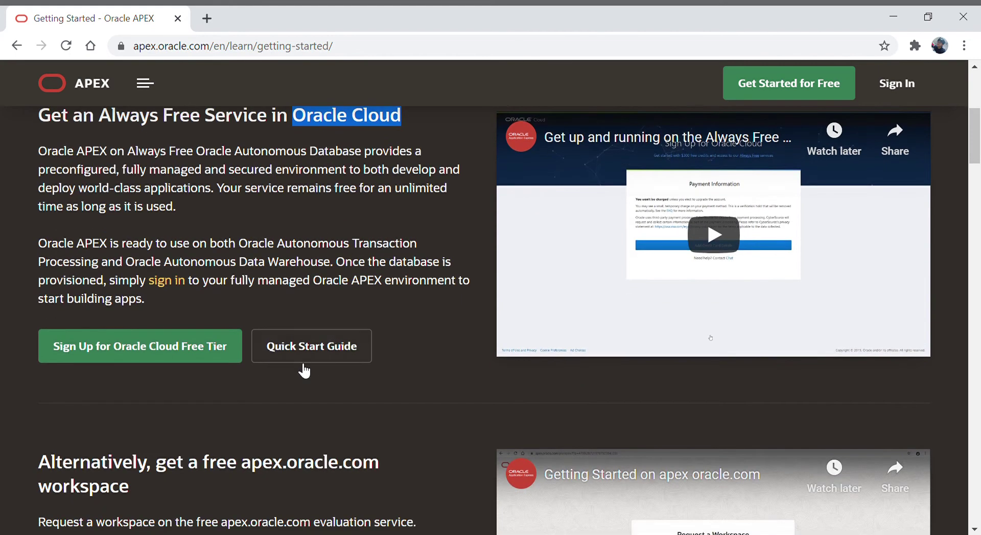
pyautogui.scroll(-3, 301, 370)
pyautogui.moveTo(250, 320); pyautogui.dragTo(386, 314)
pyautogui.click(363, 339)
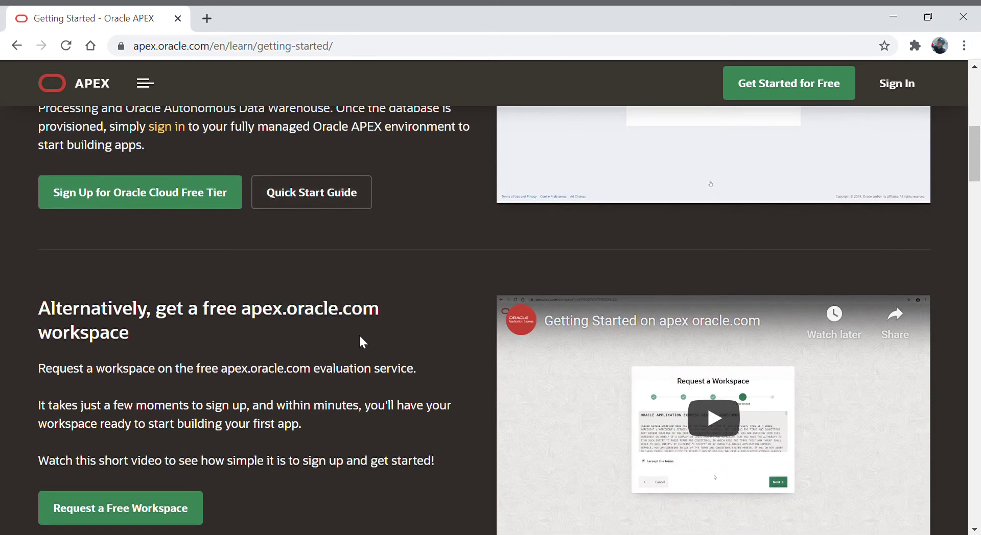
pyautogui.moveTo(243, 316); pyautogui.dragTo(383, 316)
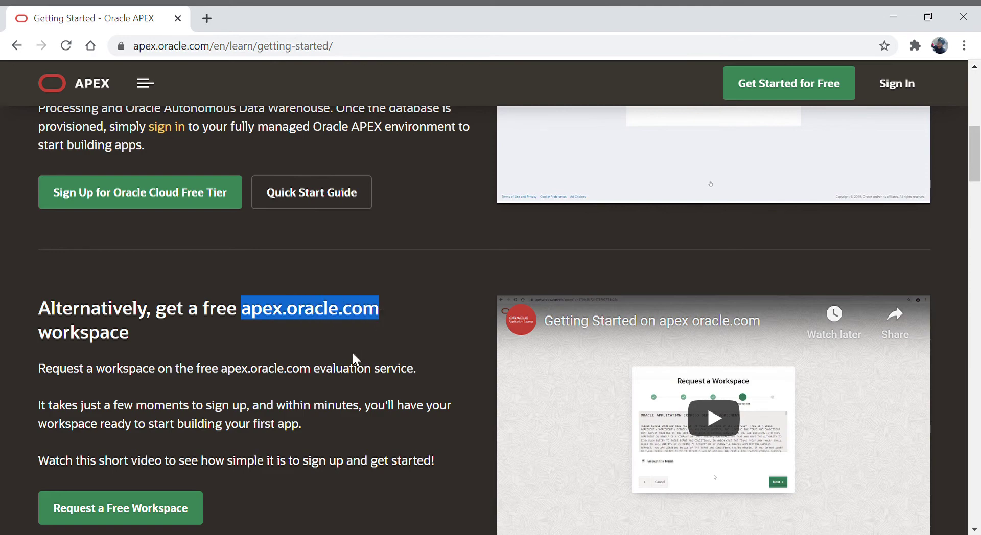
pyautogui.click(261, 319)
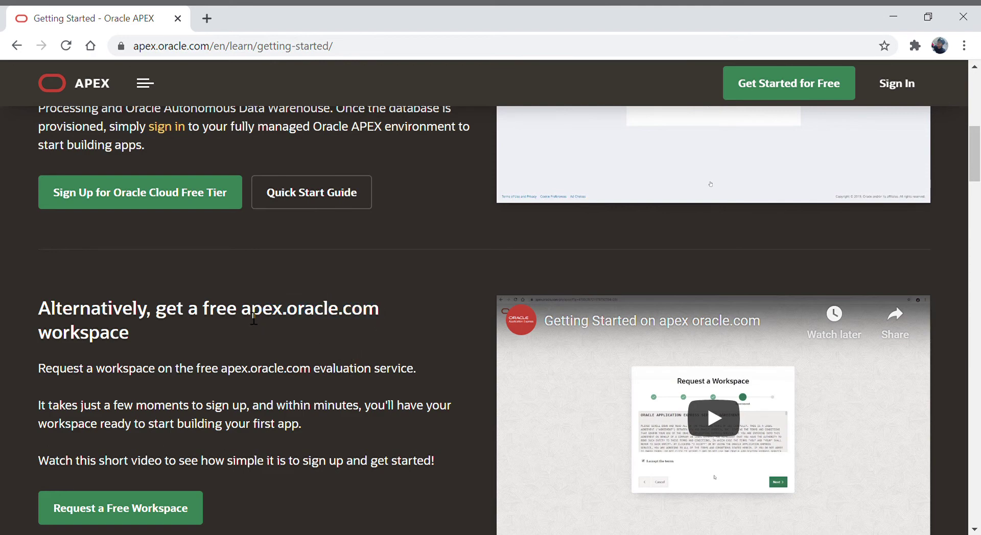
pyautogui.moveTo(253, 319); pyautogui.dragTo(383, 315)
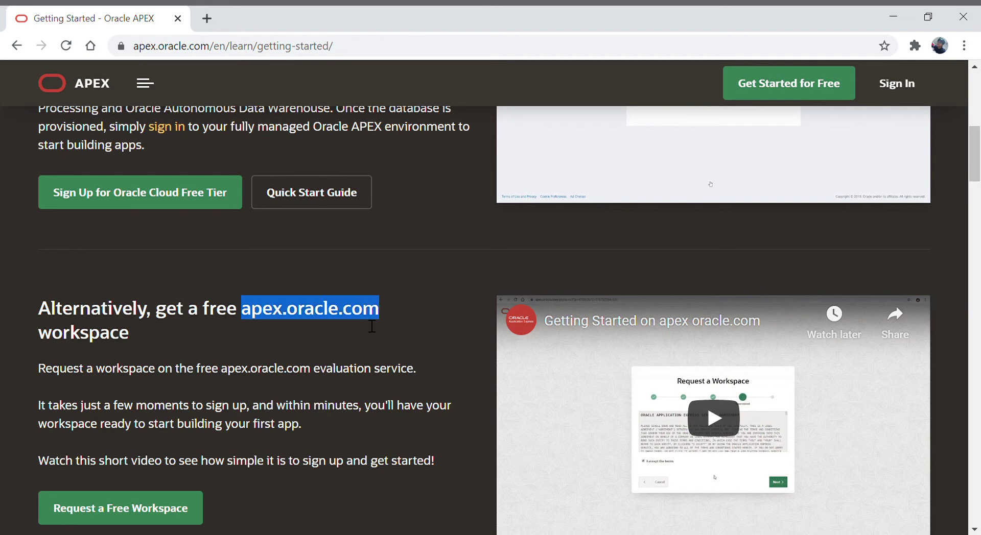
pyautogui.scroll(3, 358, 325)
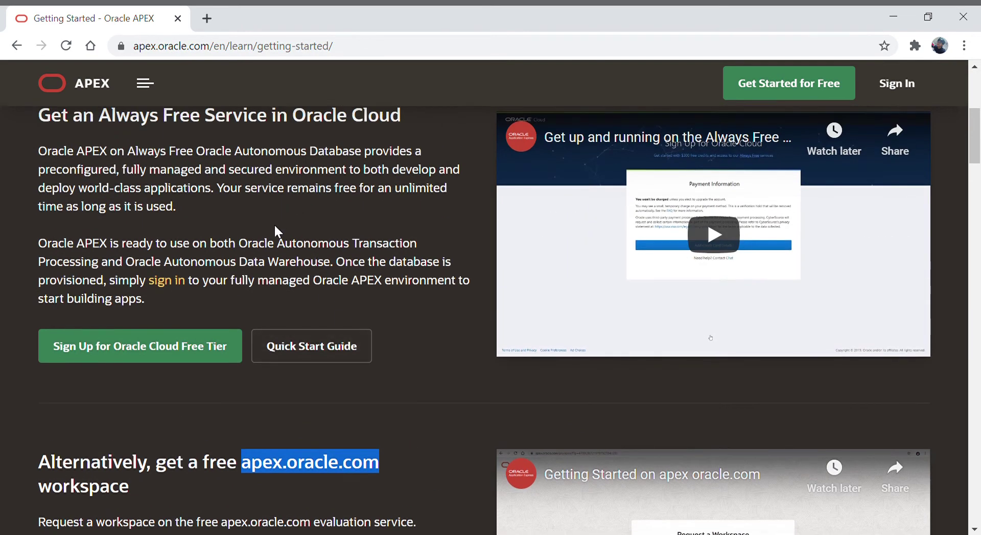
pyautogui.scroll(2, 274, 223)
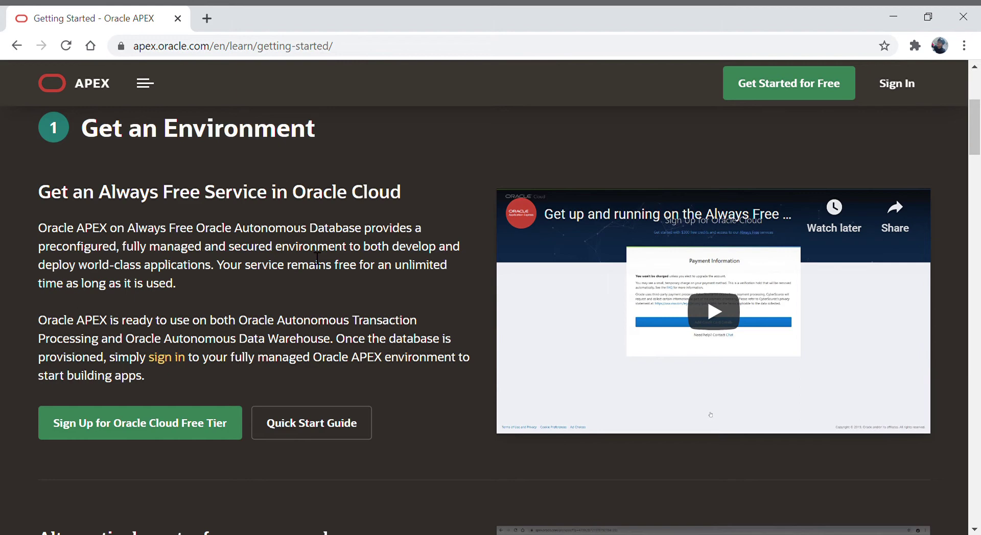
# Read the description of the free apex.oracle.com workspace and its evaluation service.
pyautogui.scroll(-4, 316, 258)
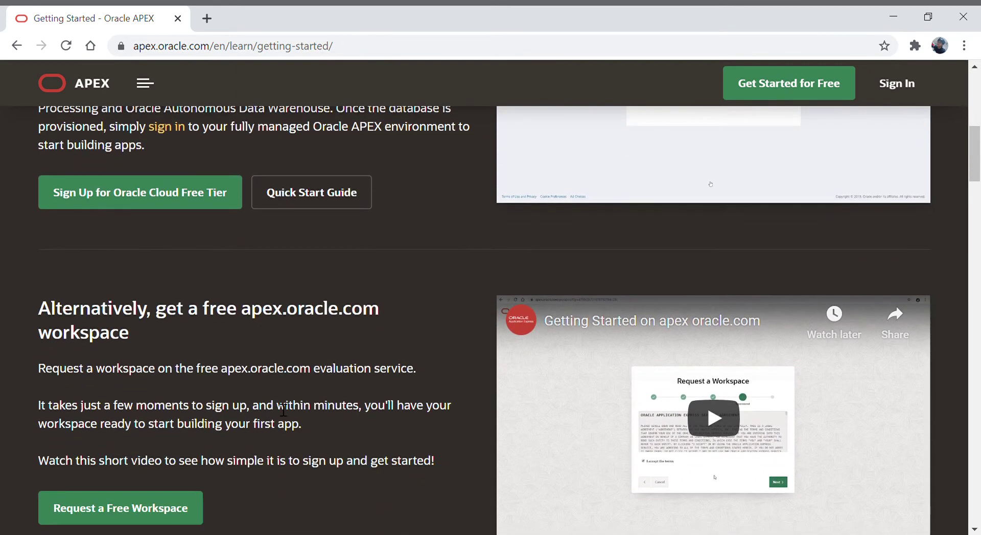
pyautogui.moveTo(242, 309); pyautogui.dragTo(324, 310)
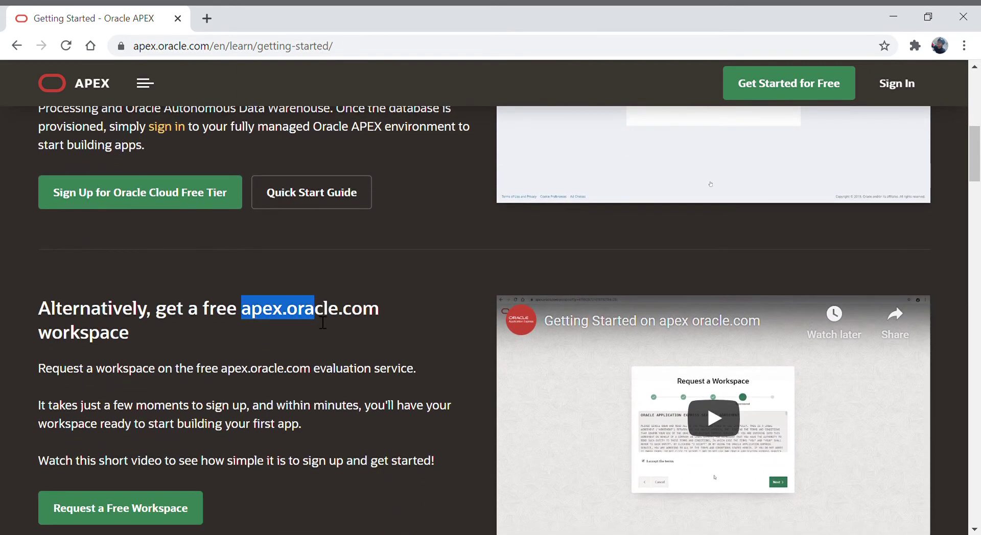
pyautogui.click(307, 349)
pyautogui.scroll(-1, 307, 348)
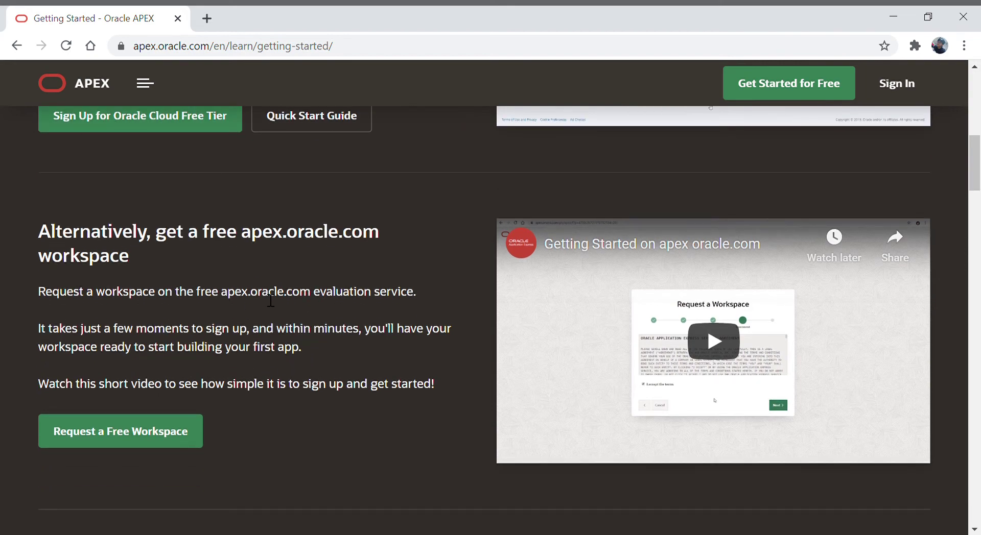
pyautogui.moveTo(252, 243); pyautogui.dragTo(384, 234)
pyautogui.click(364, 254)
pyautogui.moveTo(243, 241); pyautogui.dragTo(381, 234)
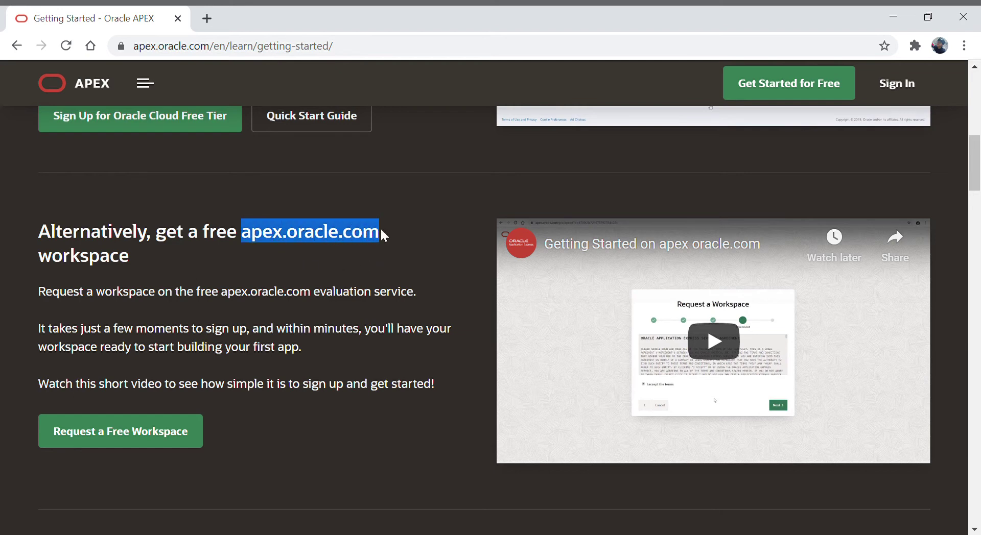
pyautogui.click(351, 262)
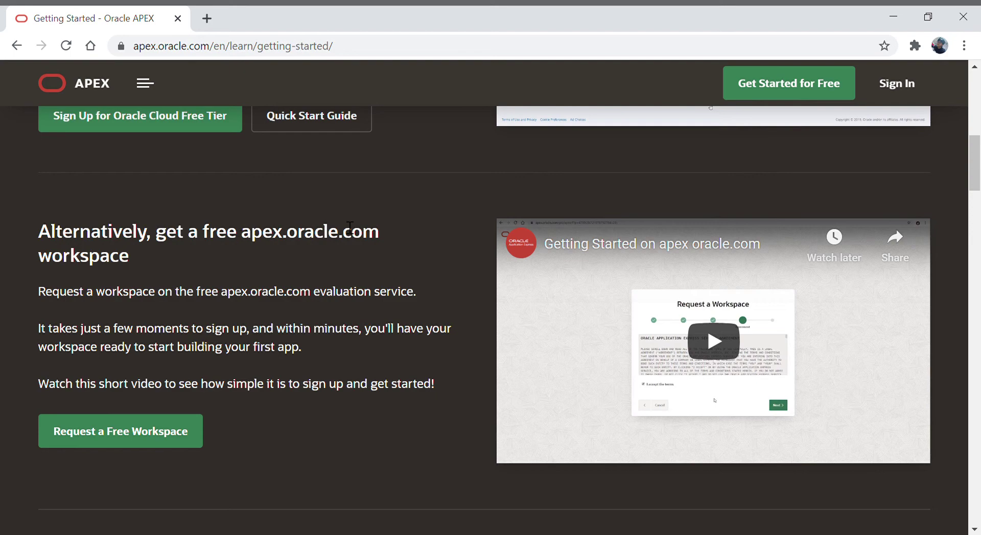
pyautogui.moveTo(251, 235); pyautogui.dragTo(368, 225)
pyautogui.click(368, 238)
# Open the free workspace request form and review its Identification fields.
pyautogui.click(117, 442)
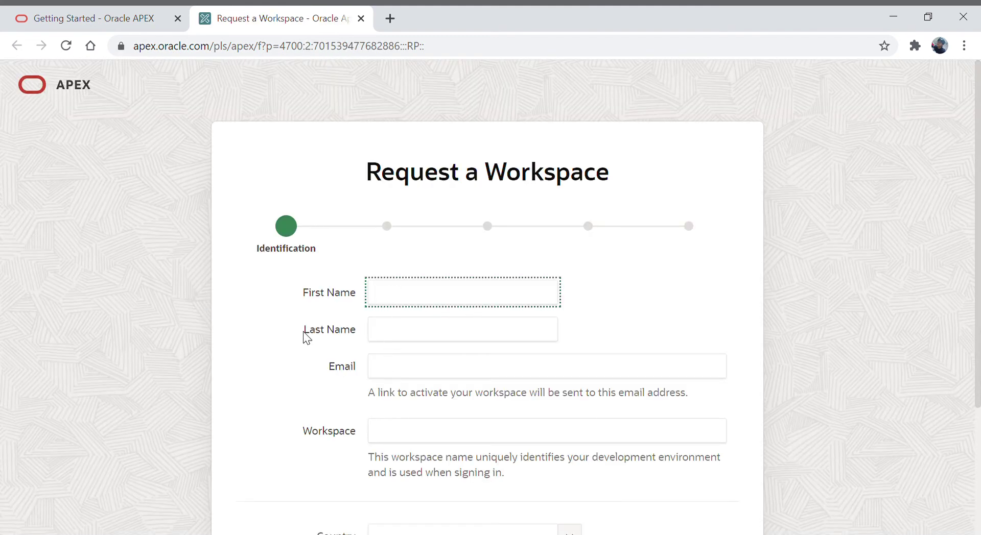
pyautogui.scroll(-1, 305, 337)
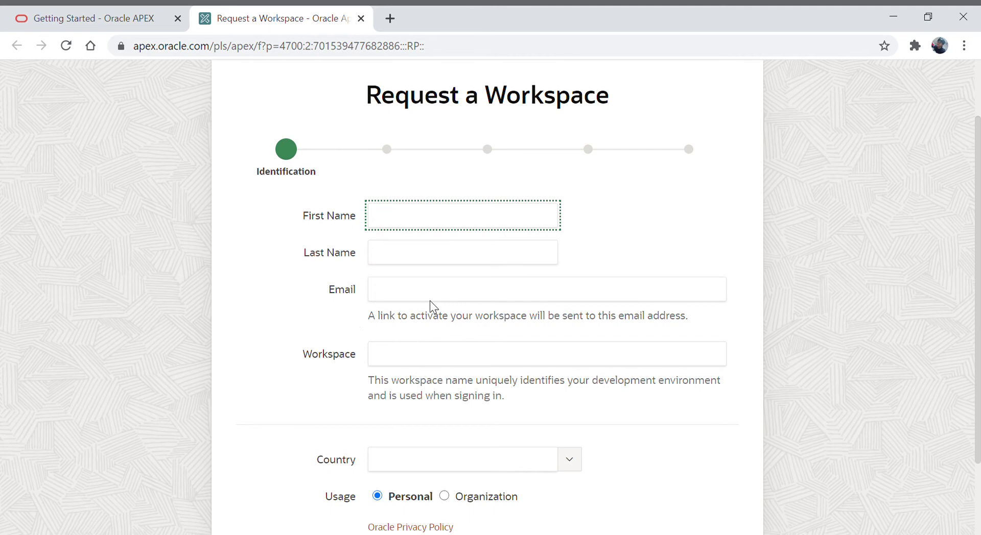
pyautogui.scroll(-1, 286, 341)
# Try SFSF as the workspace name, clear it and close the request form without submitting.
pyautogui.click(397, 289)
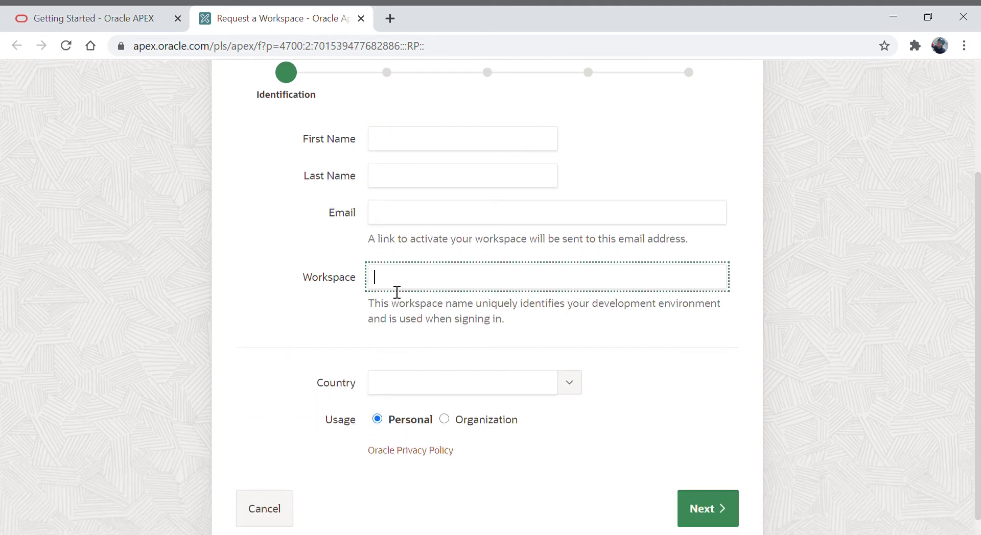
pyautogui.write('SFSF')
pyautogui.press('BackSpace')
pyautogui.press('BackSpace')
pyautogui.press('BackSpace')
pyautogui.press('BackSpace')
pyautogui.scroll(-1, 352, 307)
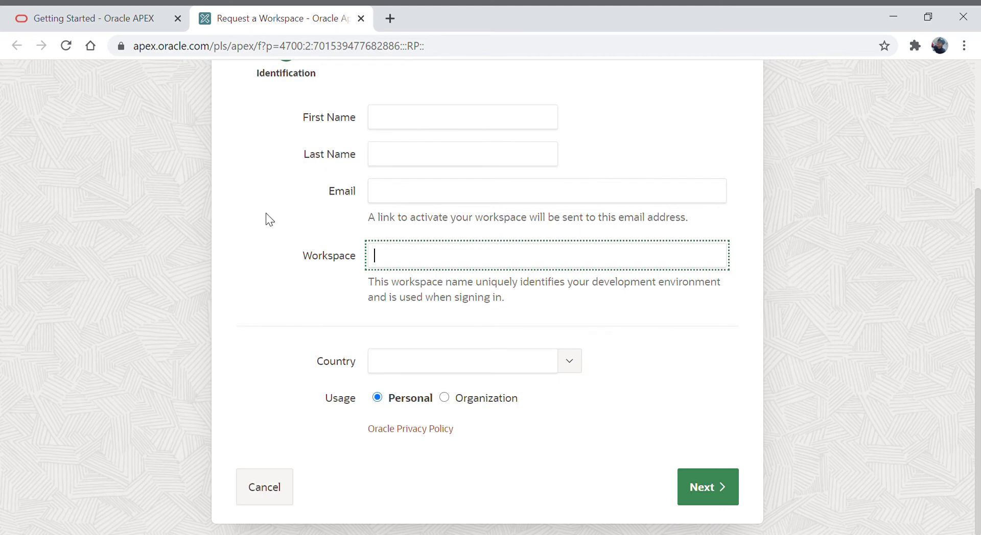
pyautogui.click(362, 24)
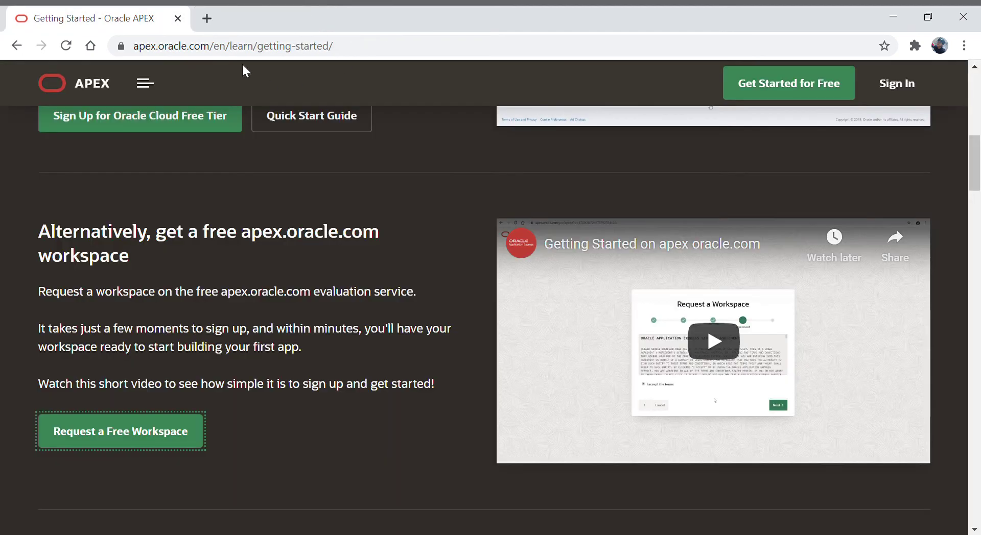
# Replace the Getting Started tab with a new one, load apex.oracle.com and open its sign-in page.
pyautogui.click(207, 22)
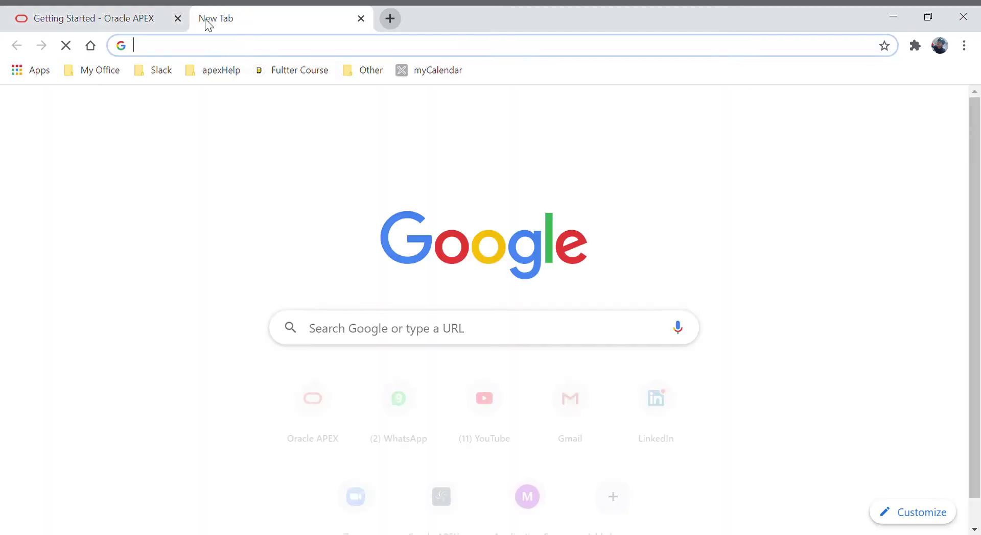
pyautogui.click(177, 19)
pyautogui.click(184, 53)
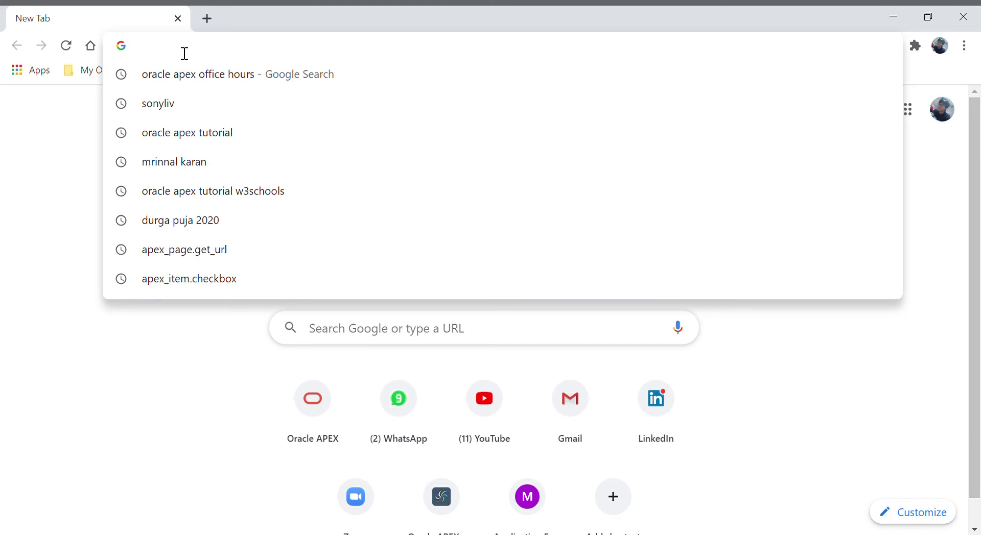
pyautogui.write('apex.')
pyautogui.press('Right')
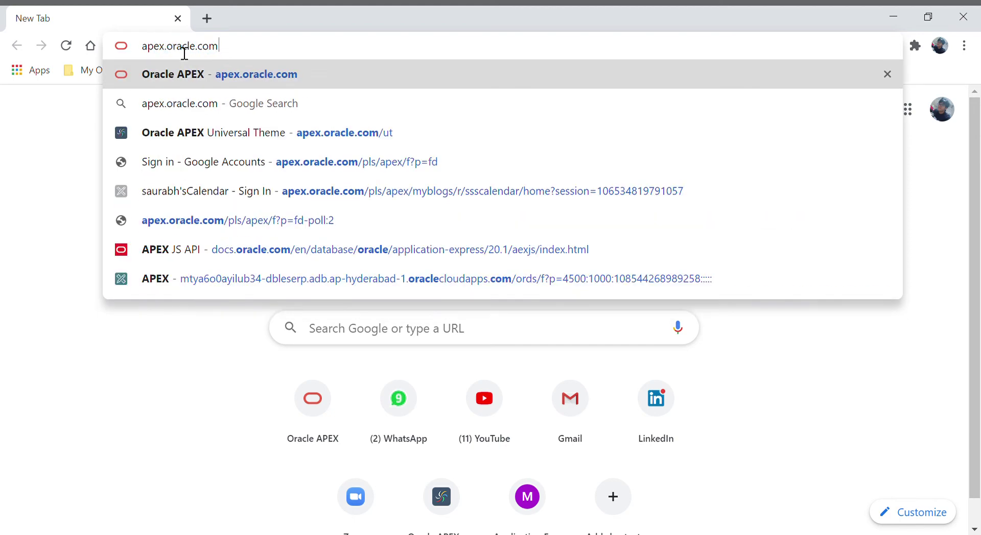
pyautogui.press('Return')
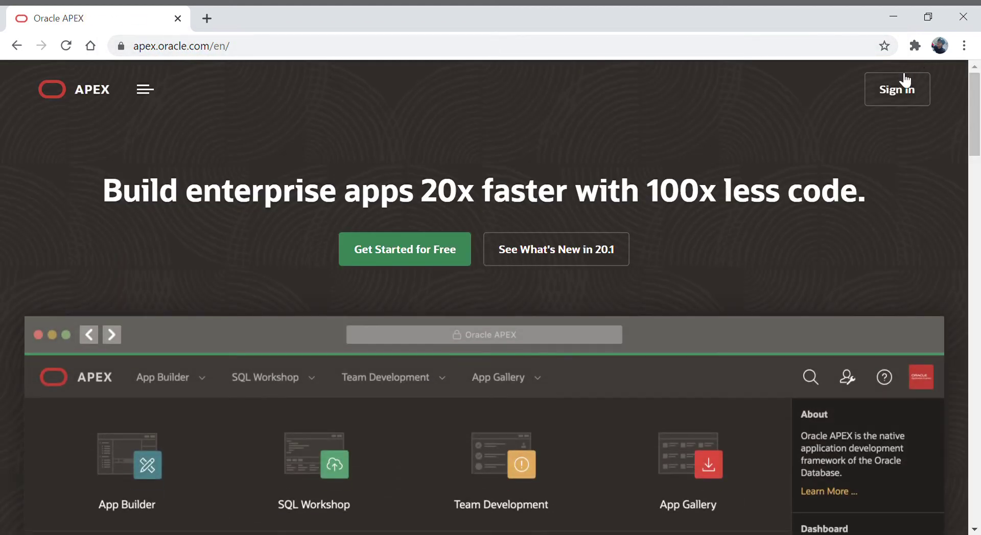
pyautogui.click(904, 82)
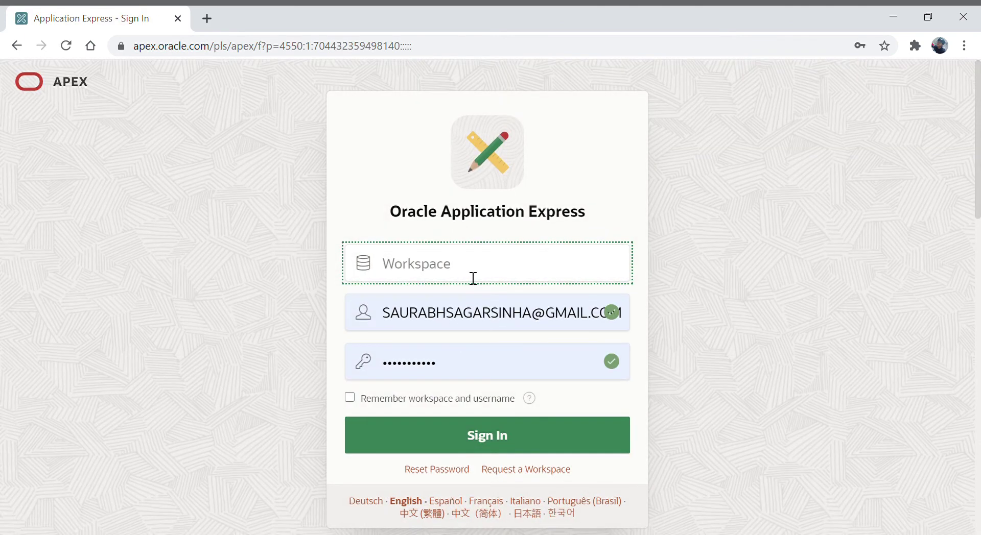
# Try to sign in to the workspace futuredevloper with the prefilled username and password.
pyautogui.write('futu')
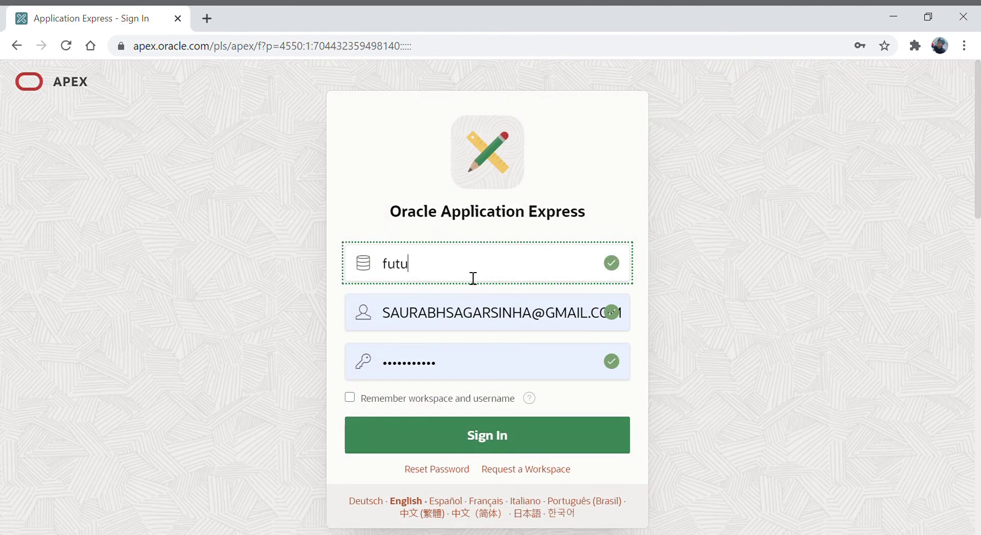
pyautogui.write('redevloper')
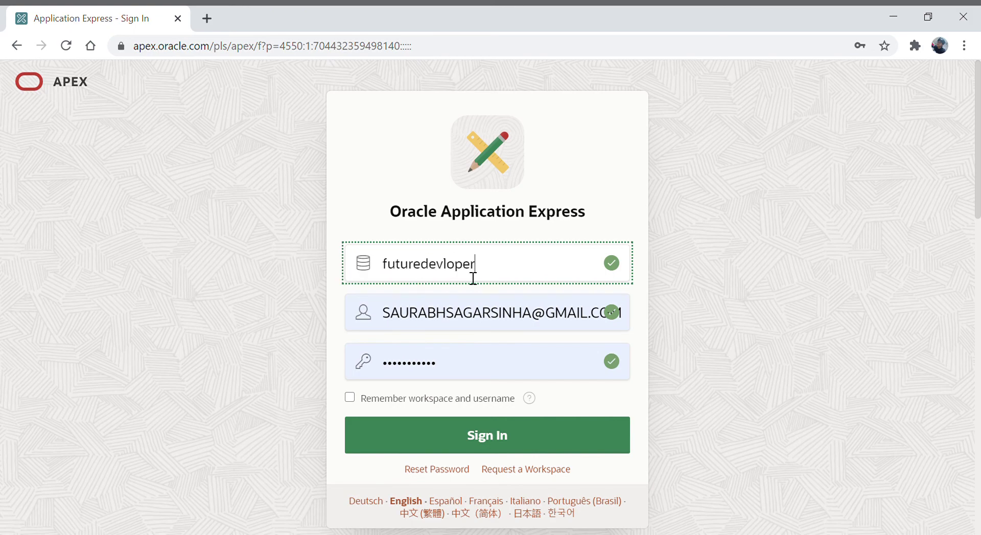
pyautogui.click(468, 368)
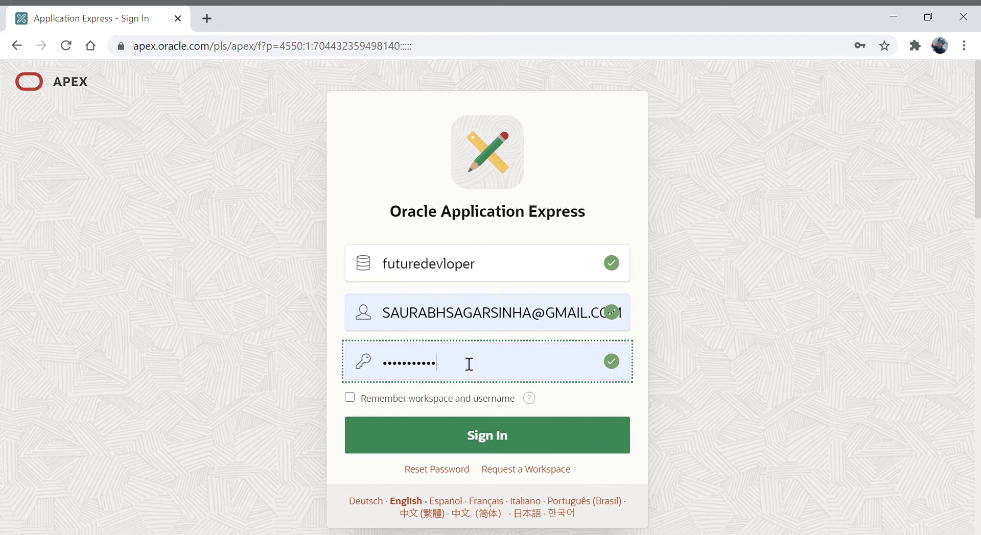
pyautogui.click(518, 440)
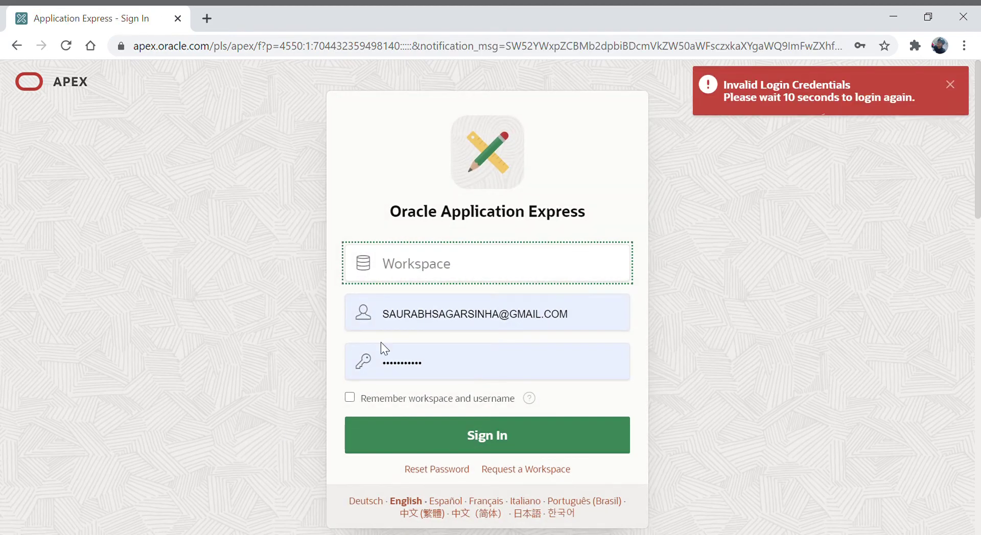
# Sign in to the workspace futuredeveloper with the prefilled username, re-entering the account password.
pyautogui.write('fu')
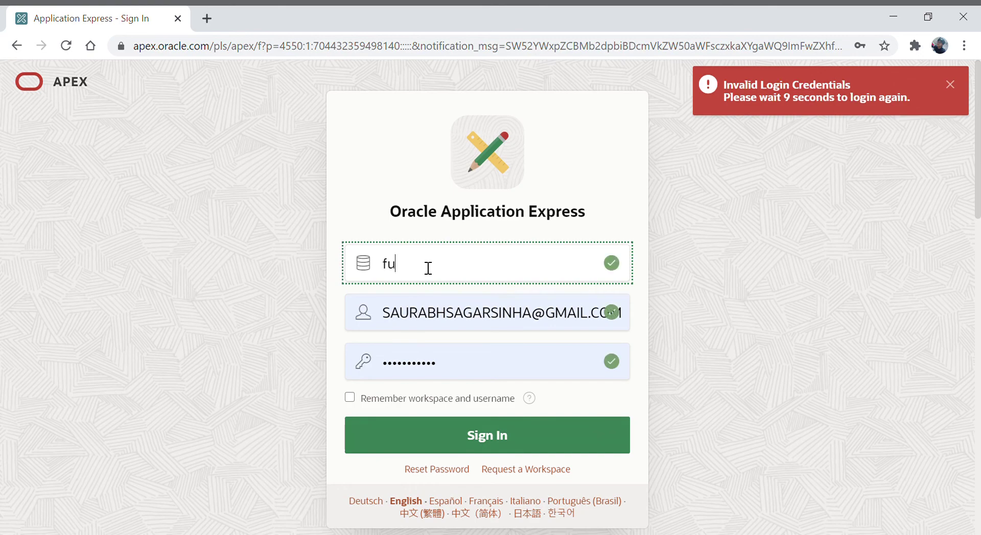
pyautogui.write('turedeveloper')
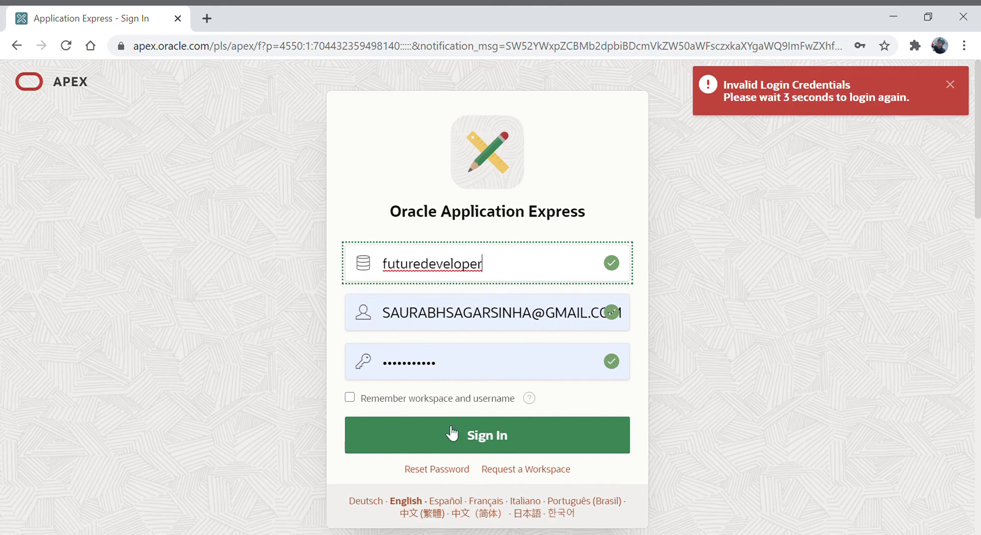
pyautogui.doubleClick(487, 382)
pyautogui.write('••')
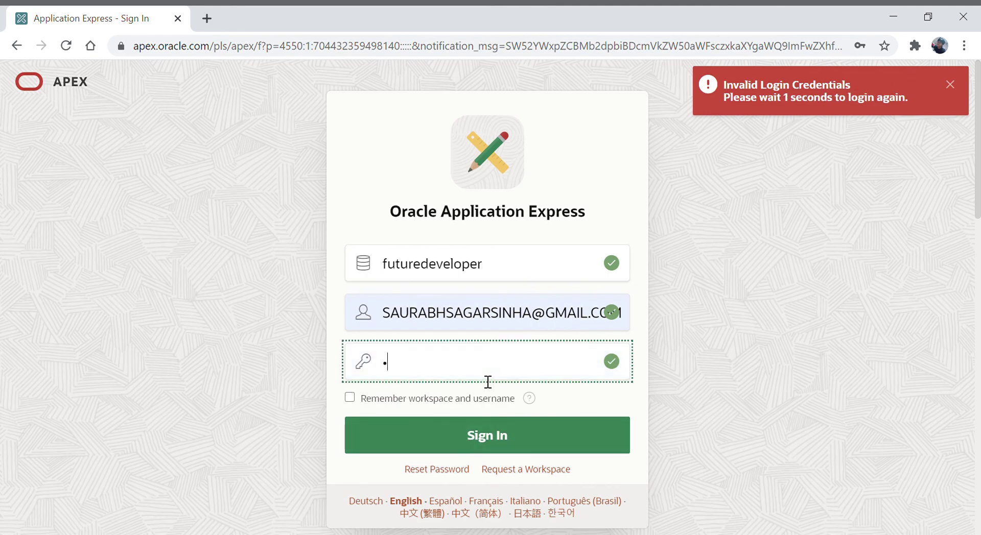
pyautogui.write('•••••••••')
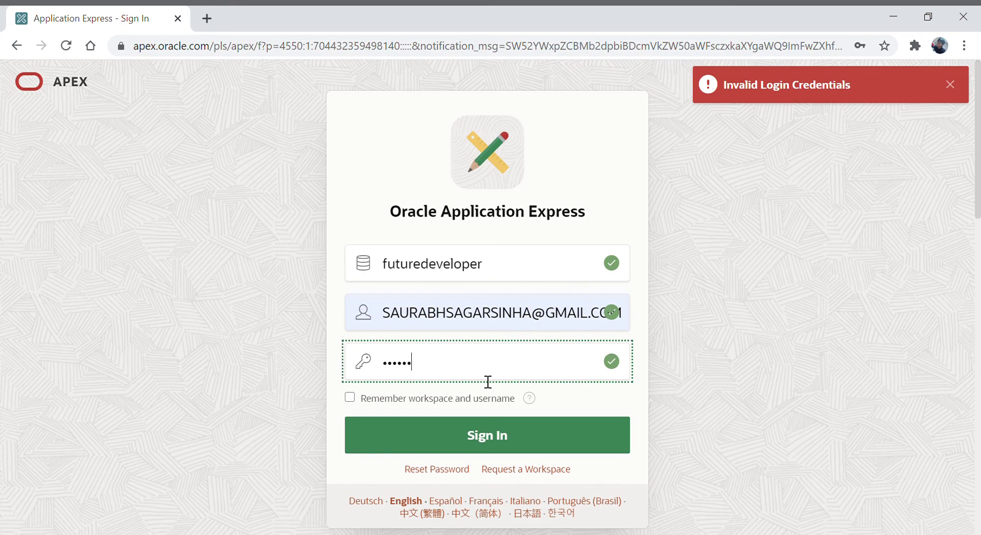
pyautogui.press('Return')
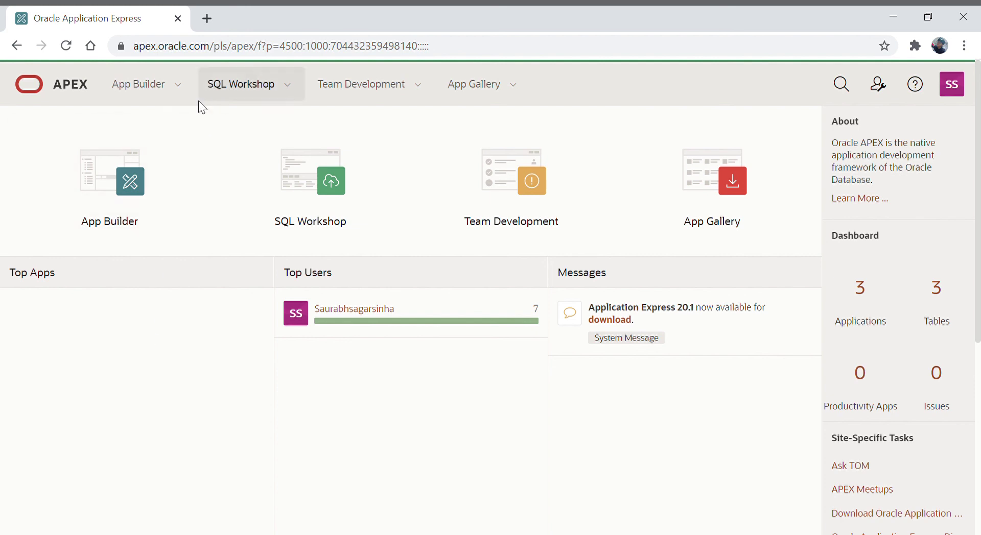
# Examine the options offered under App Builder, SQL Workshop and App Gallery on the workspace home page.
pyautogui.click(179, 87)
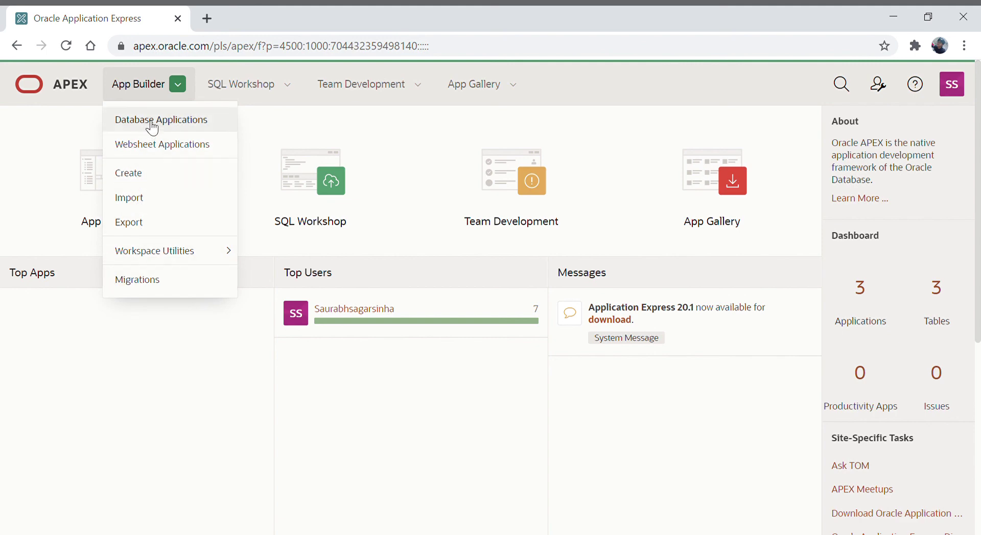
pyautogui.click(286, 87)
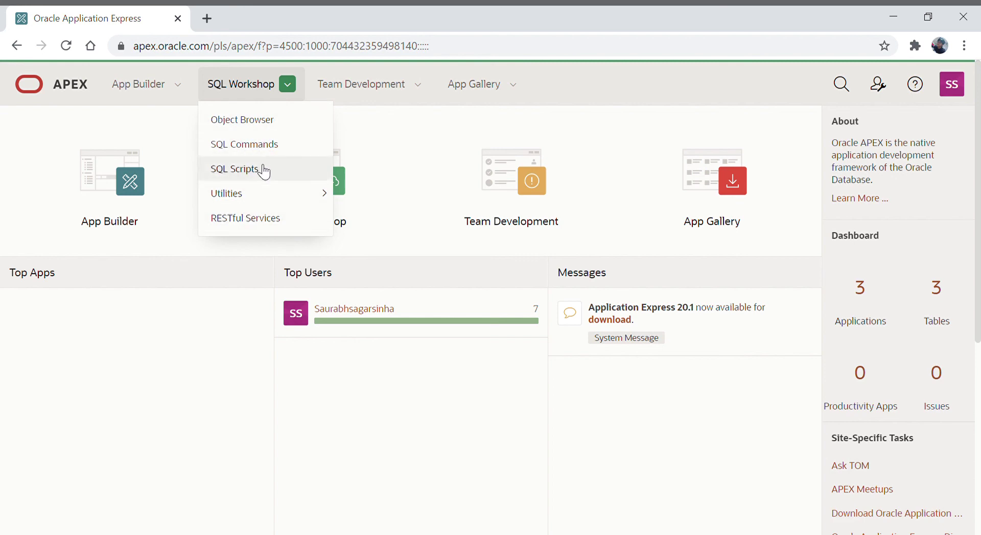
pyautogui.moveTo(493, 88)
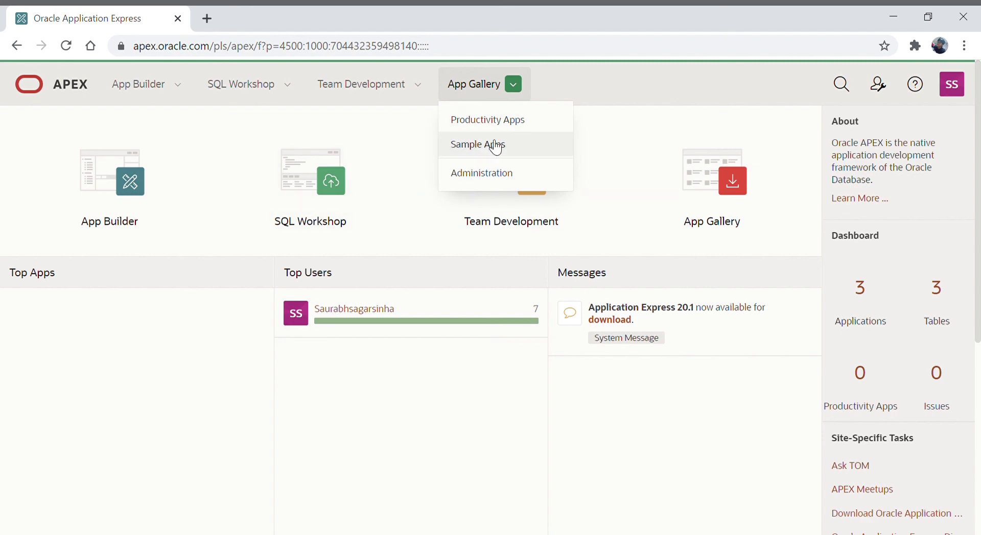
pyautogui.press('Escape')
pyautogui.press('Left')
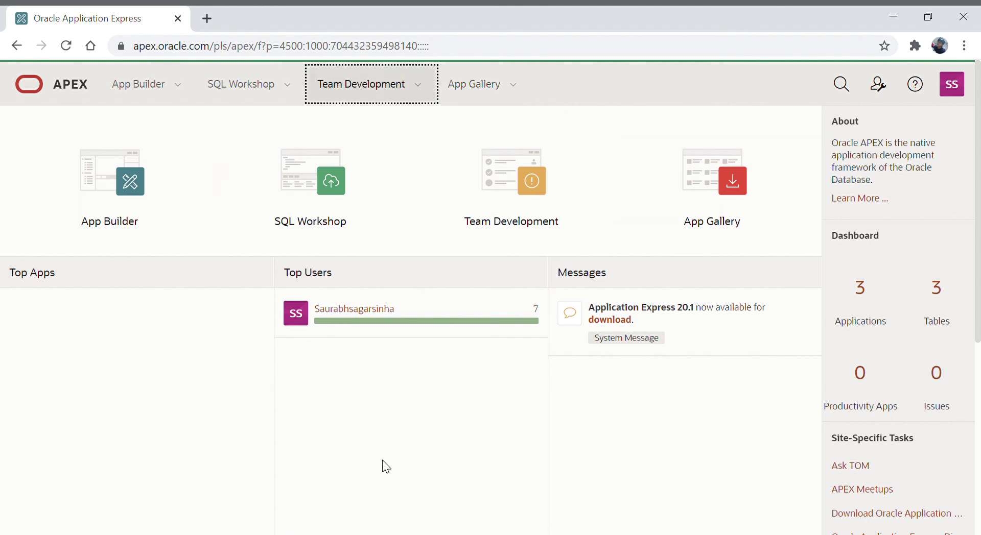